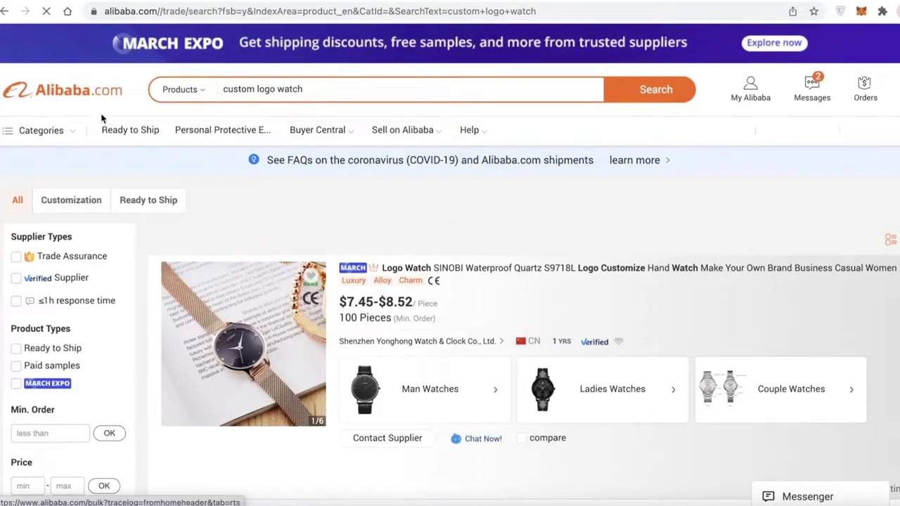
- Return to the Alibaba.com homepage, then dismiss the Select a plan banner in Shopify admin
click(93, 95)
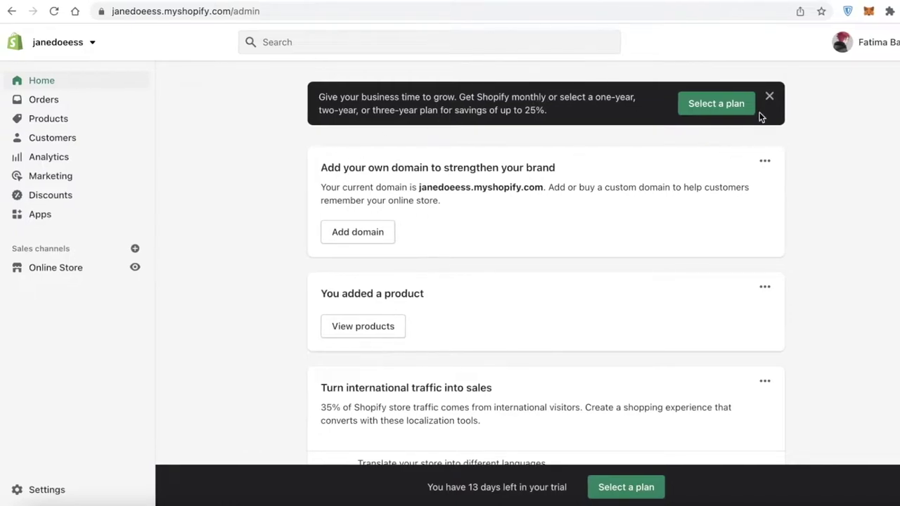
click(769, 97)
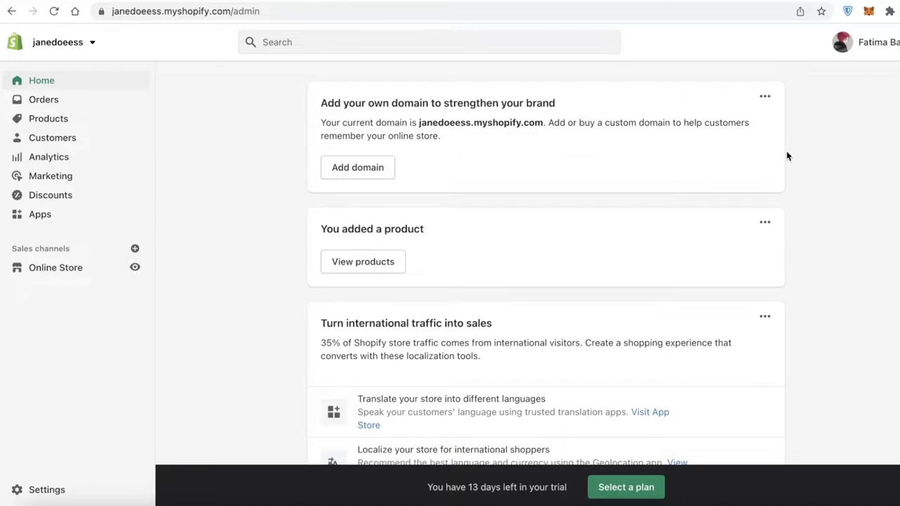
- Go through Online Store to the installed apps and launch Dropshipping on Alibaba.com
click(847, 44)
click(501, 93)
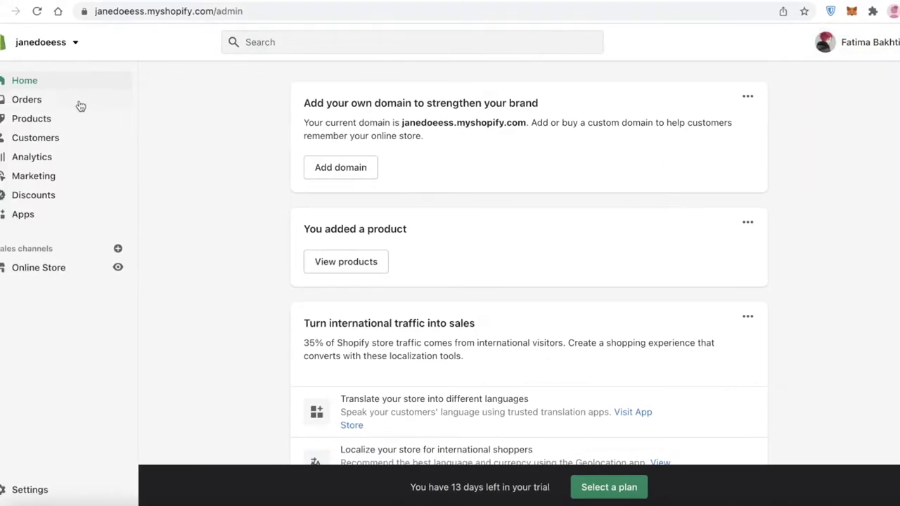
click(5, 270)
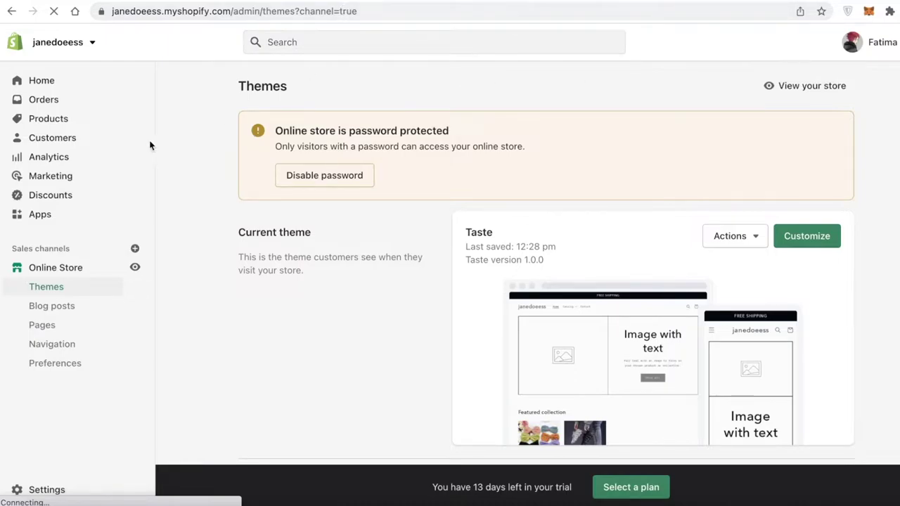
click(73, 216)
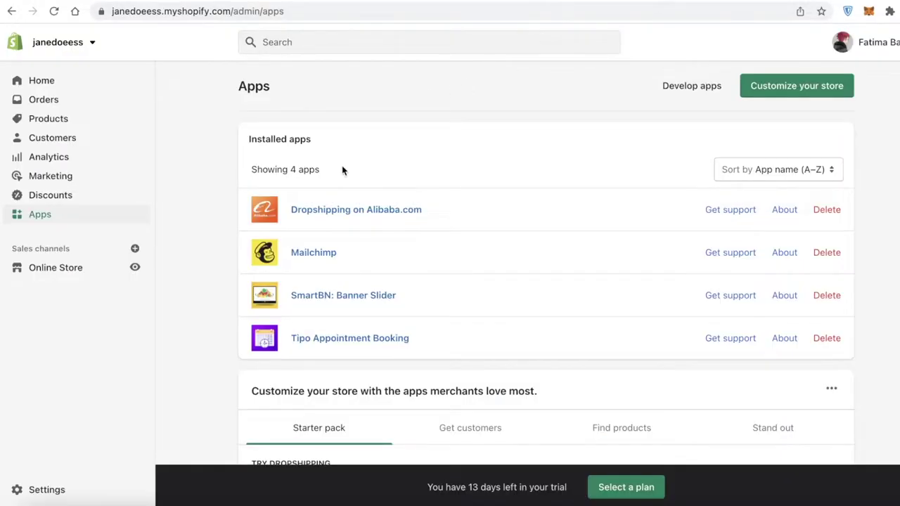
click(39, 211)
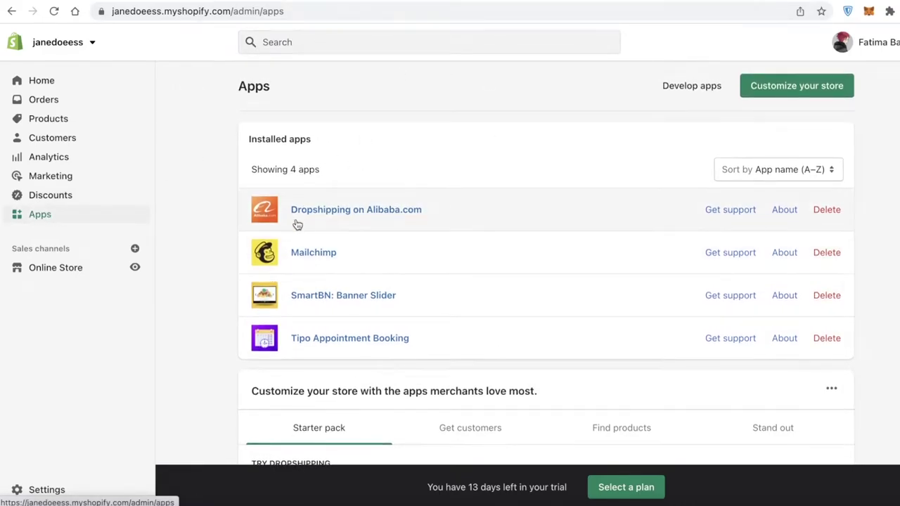
click(371, 218)
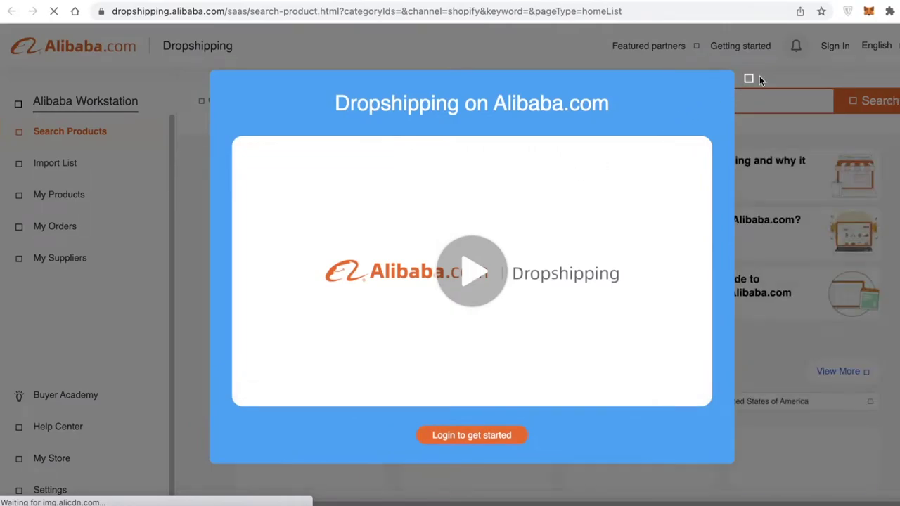
- Search the dropshipping catalogue for 'custom stickers' and scroll through the sticker results
click(750, 79)
click(406, 101)
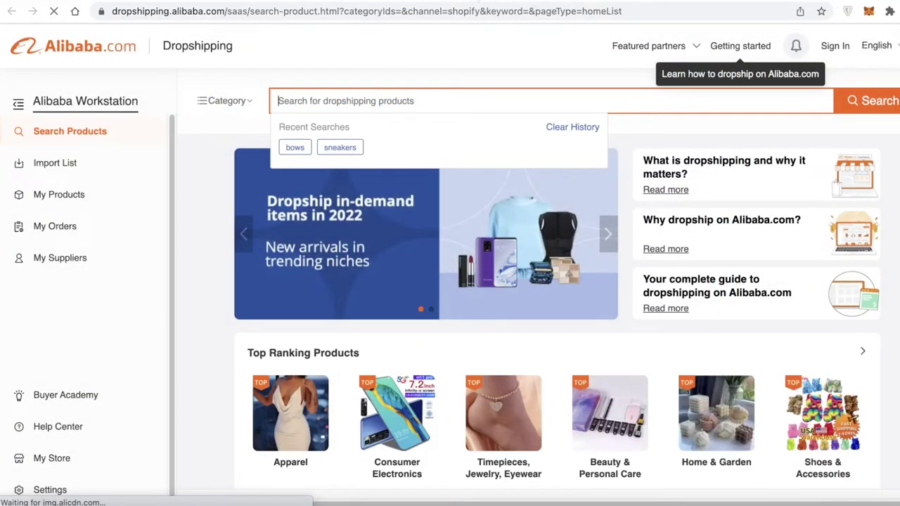
text(custom )
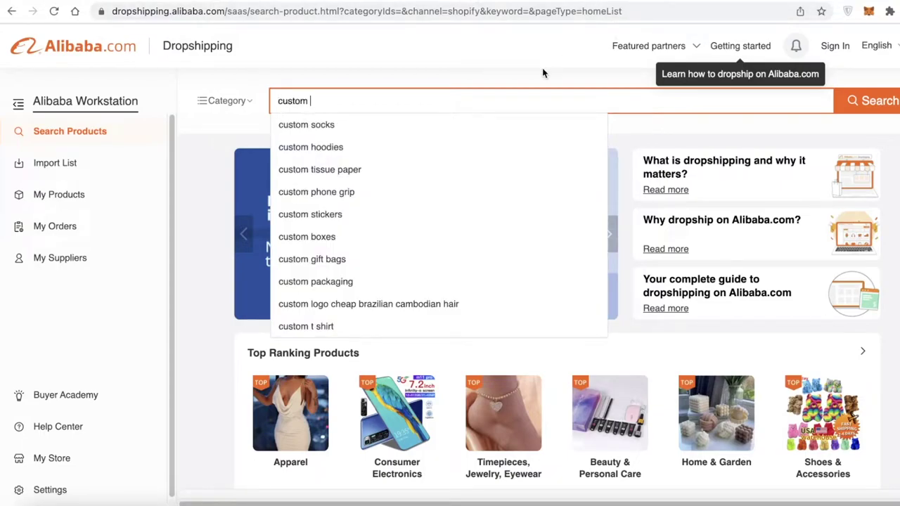
text(stickers)
key(Return)
click(749, 79)
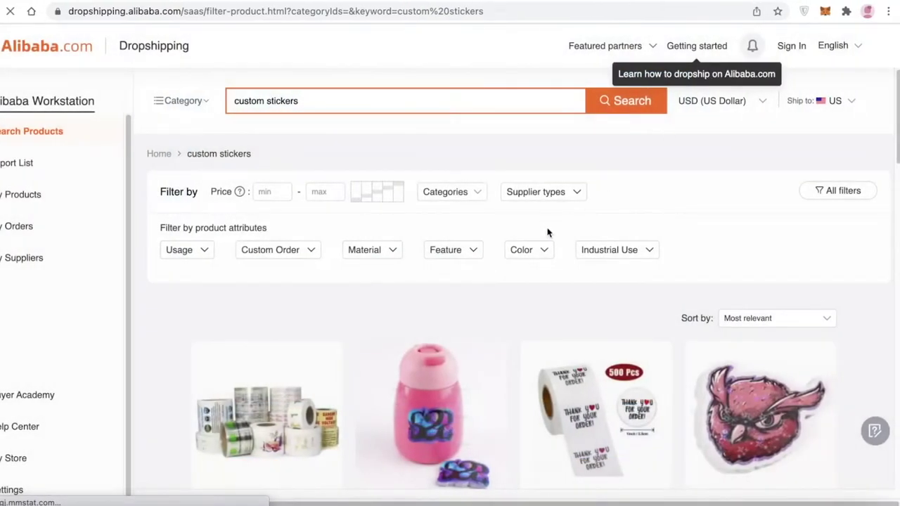
scroll(493, 281, down, 5)
scroll(654, 232, down, 12)
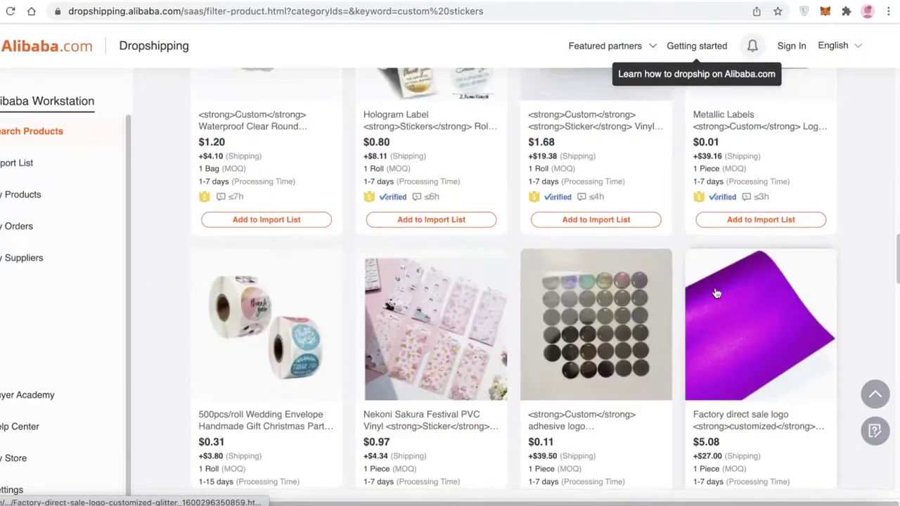
scroll(439, 111, up, 15)
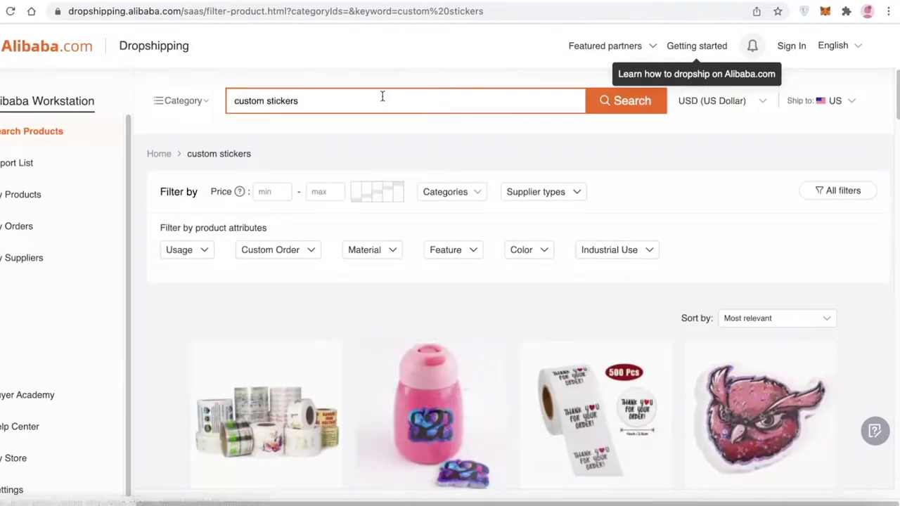
- Replace 'stickers' in the search box with 'wat logo watches'
double_click(382, 96)
key(BackSpace)
key(BackSpace)
text(wat)
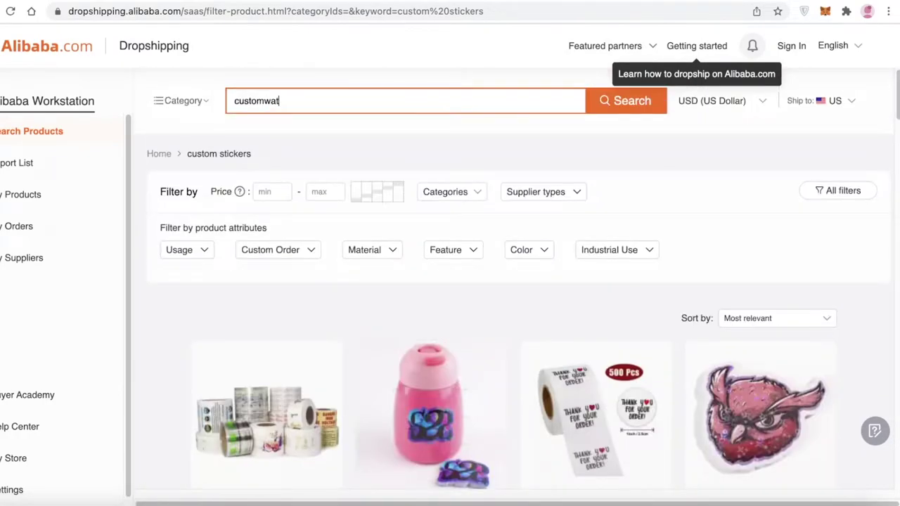
text( logo watches)
- Run the custom logo watches search and scroll through the watch listings' prices and shipping
key(Return)
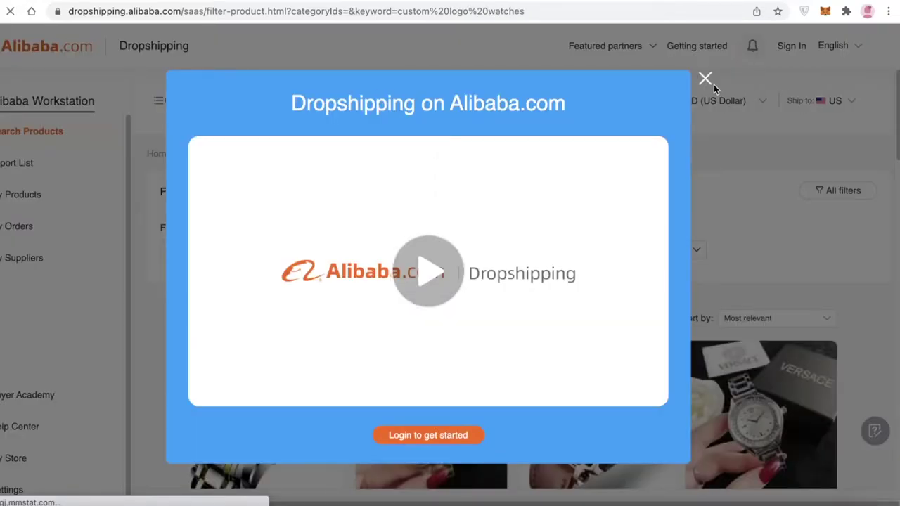
click(704, 80)
scroll(714, 105, down, 2)
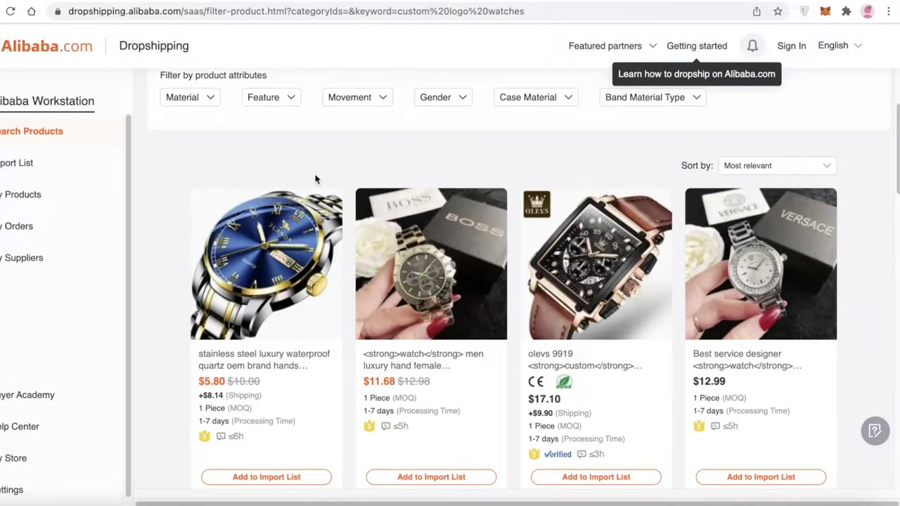
scroll(394, 120, down, 6)
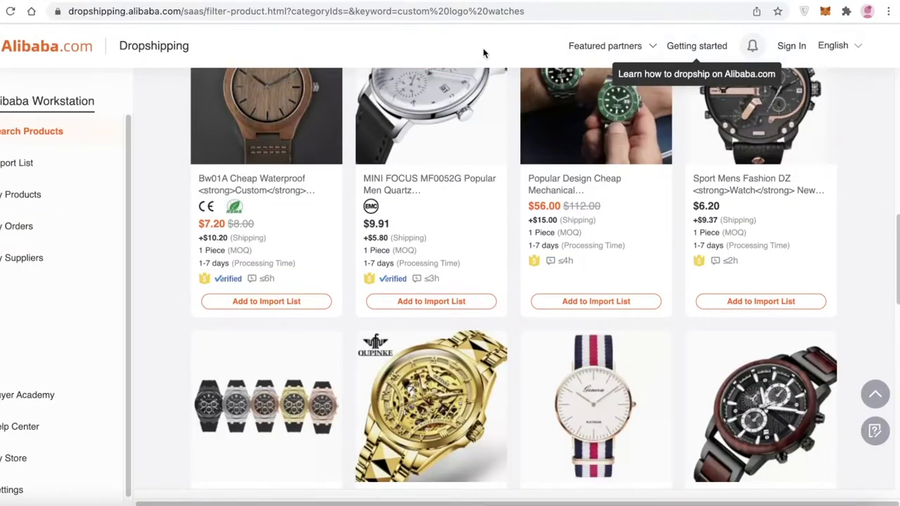
scroll(492, 84, down, 5)
scroll(643, 124, down, 2)
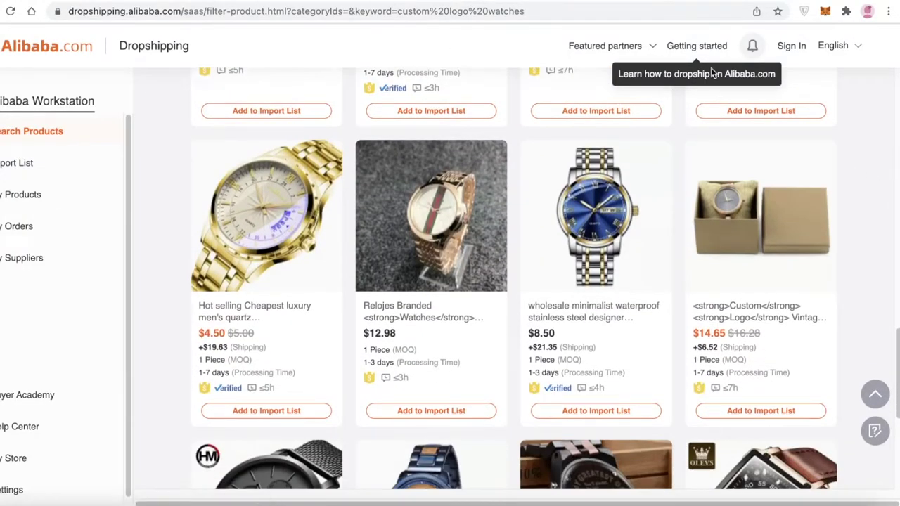
scroll(488, 110, down, 4)
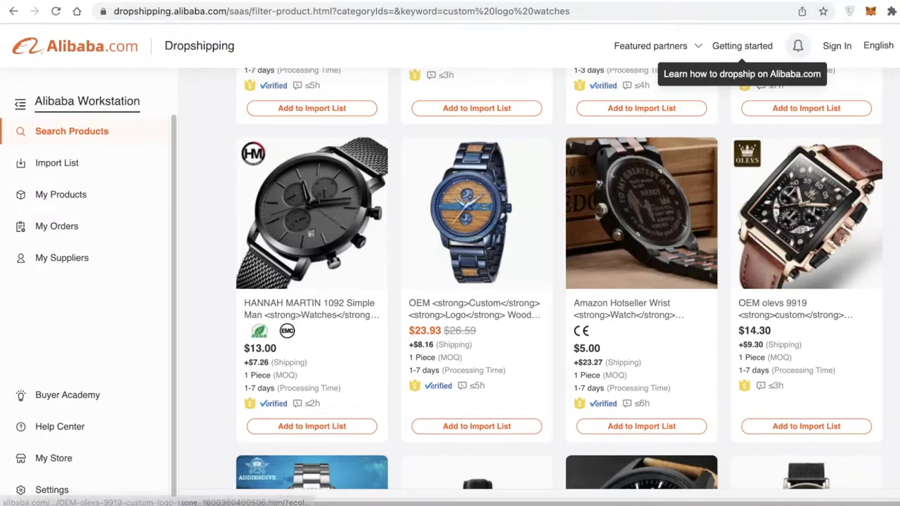
scroll(809, 225, up, 1)
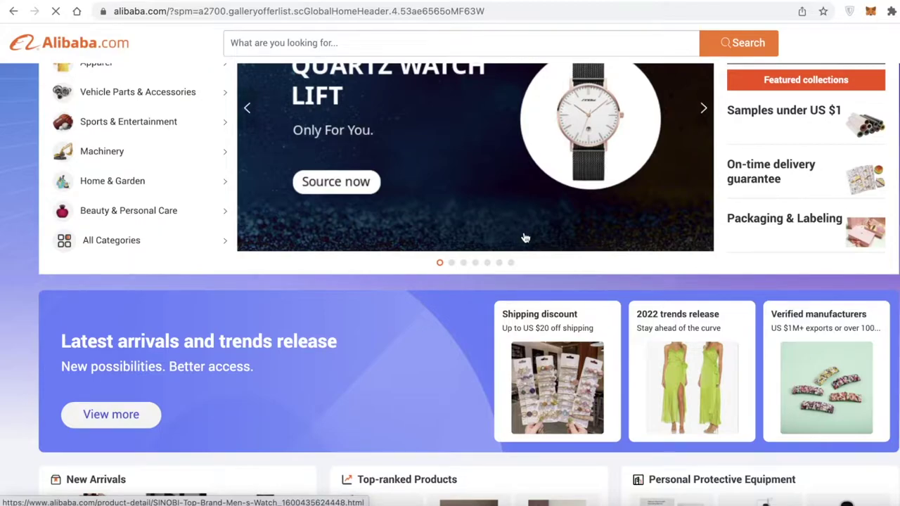
- Go to the Shopify admin Home, close the Select a plan banner, and select the address bar
click(532, 0)
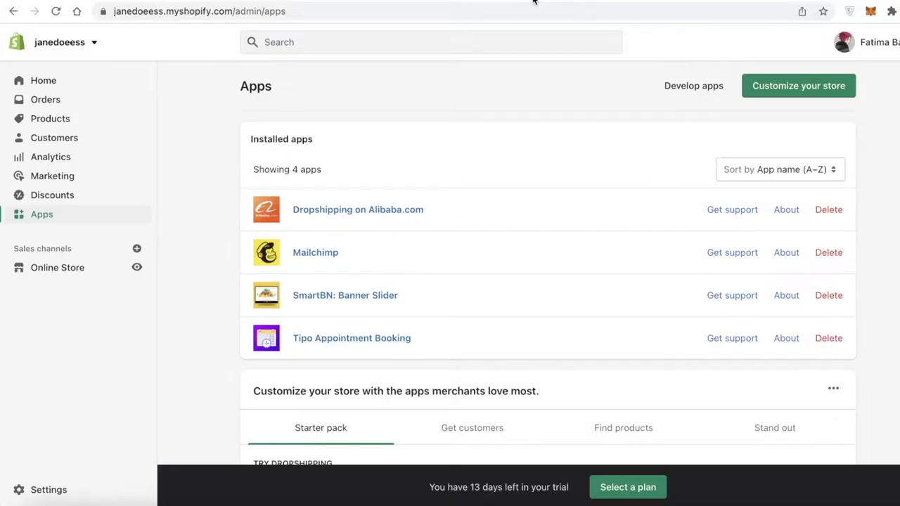
click(41, 81)
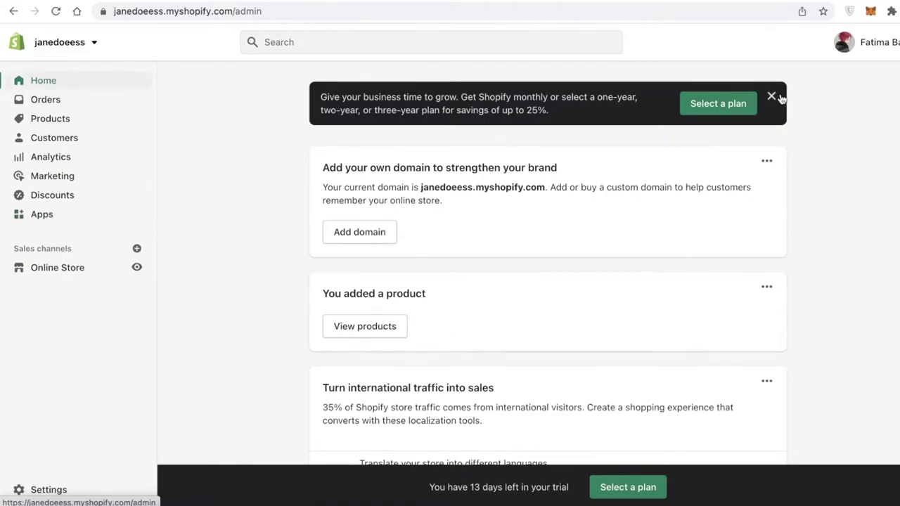
click(772, 95)
click(390, 6)
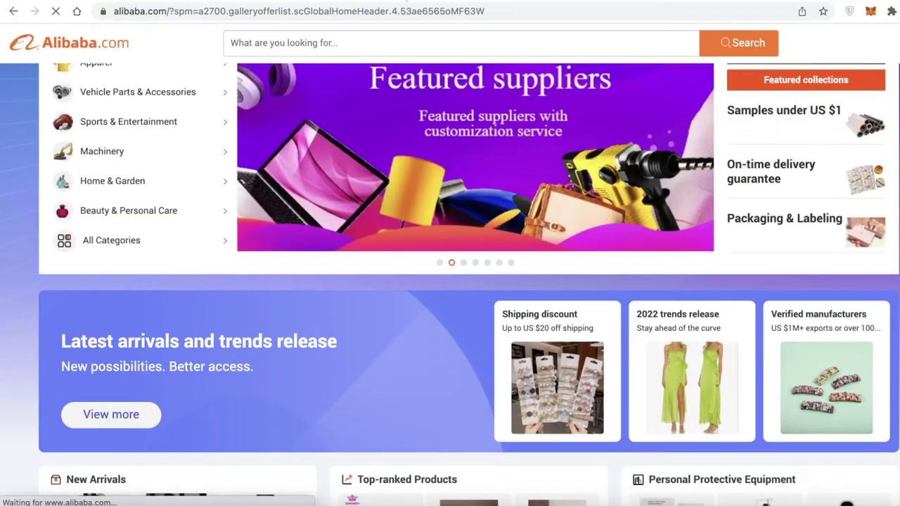
- Search Alibaba.com for 'WATCH' and scroll through the wholesale watch listings
click(419, 47)
text(WATCH)
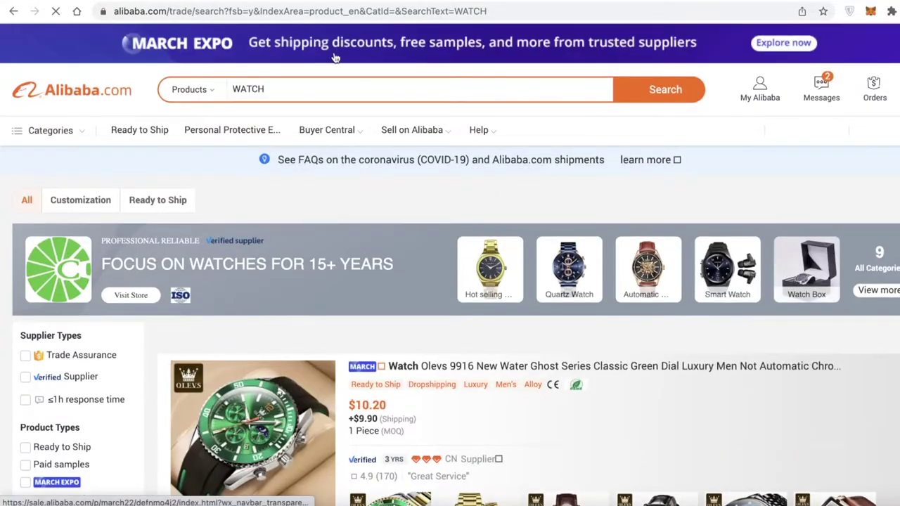
scroll(421, 274, down, 5)
scroll(421, 274, down, 3)
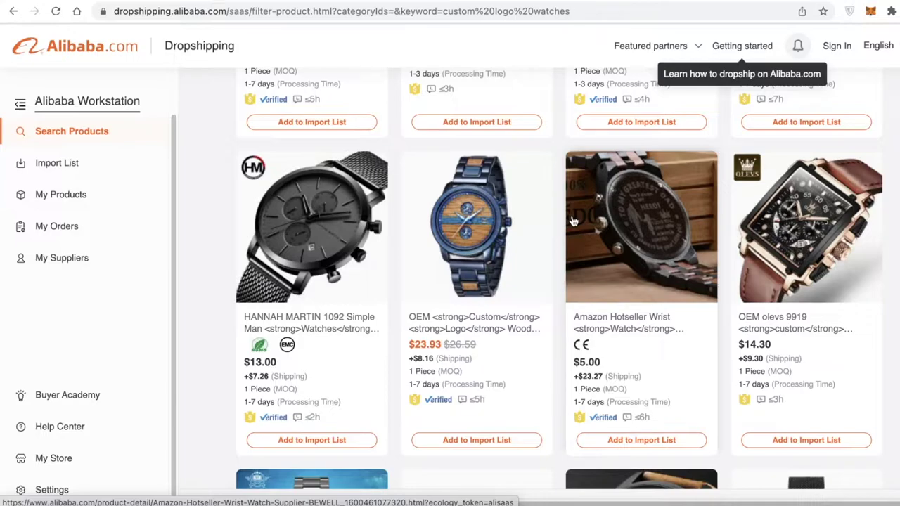
- Recheck the custom logo watch listings, then go back to the Alibaba.com homepage from the WATCH results
scroll(406, 217, down, 5)
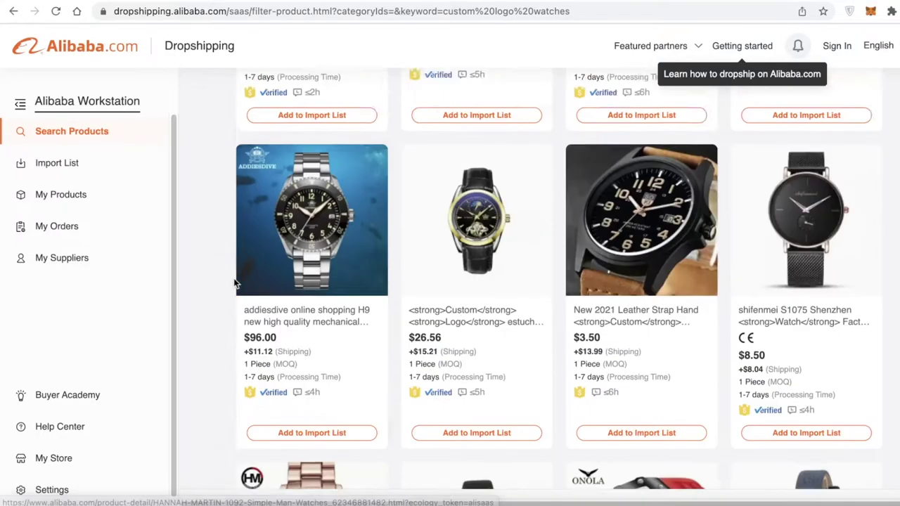
scroll(788, 224, up, 5)
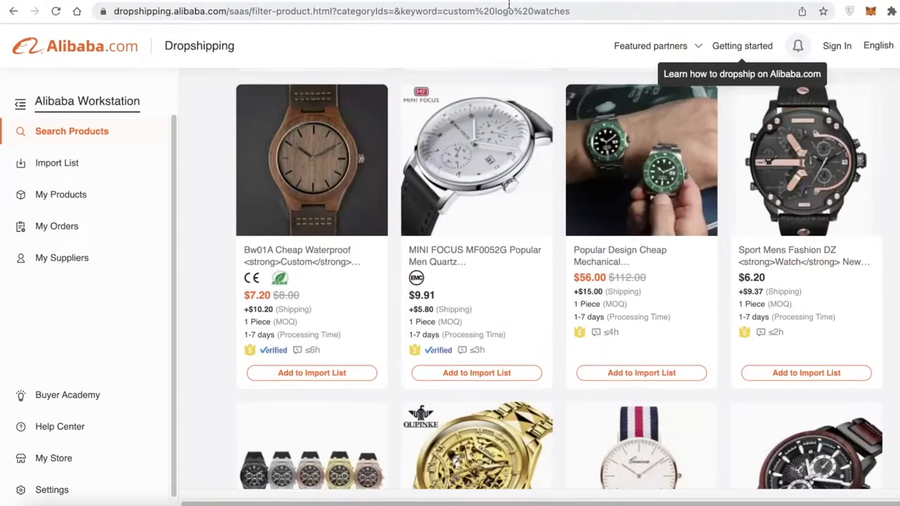
click(524, 2)
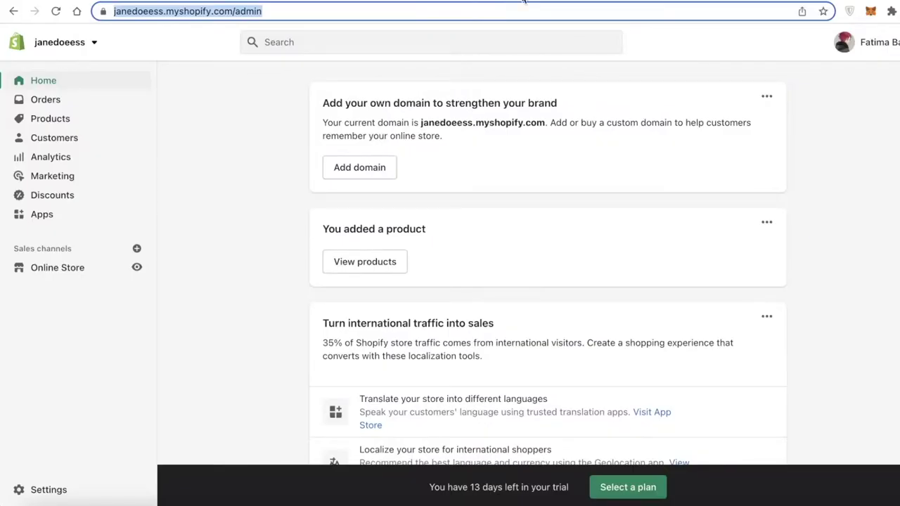
click(489, 4)
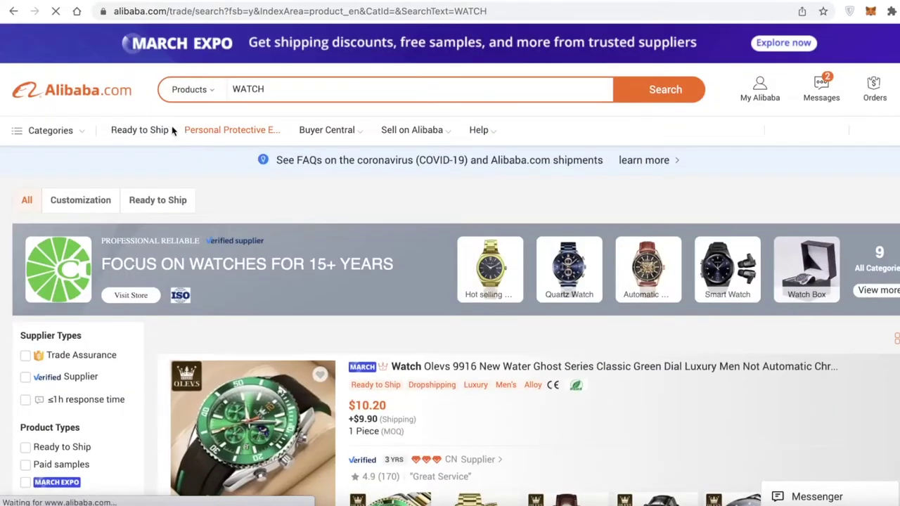
click(91, 101)
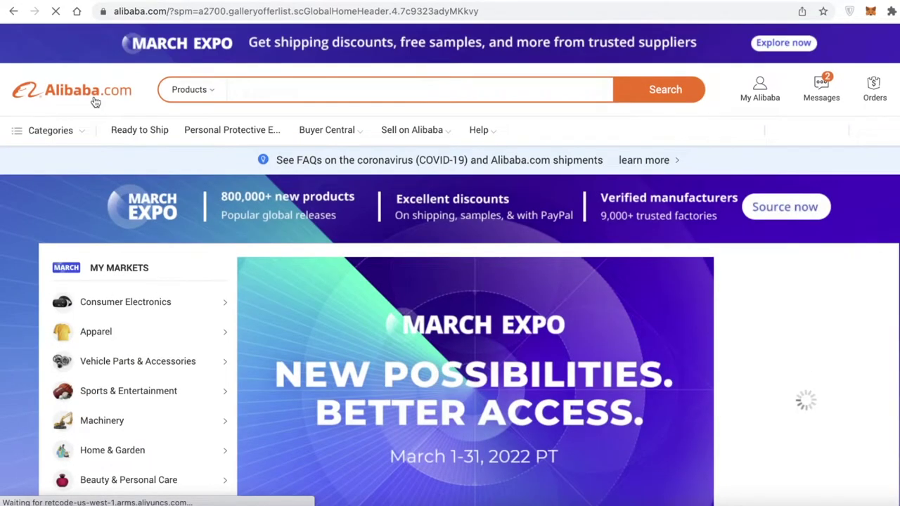
- Scroll through the Alibaba homepage sections, then switch to the Canva supplier-questions checklist
scroll(553, 127, down, 15)
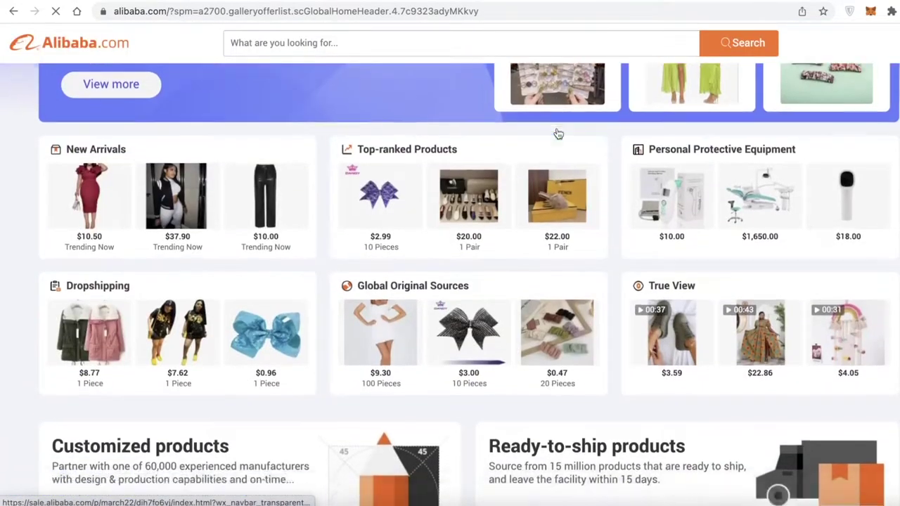
scroll(538, 141, up, 10)
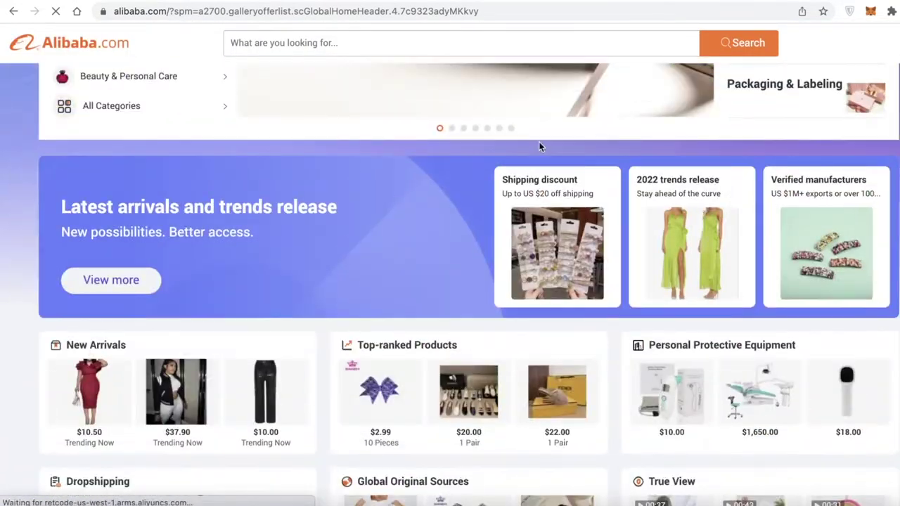
click(774, 3)
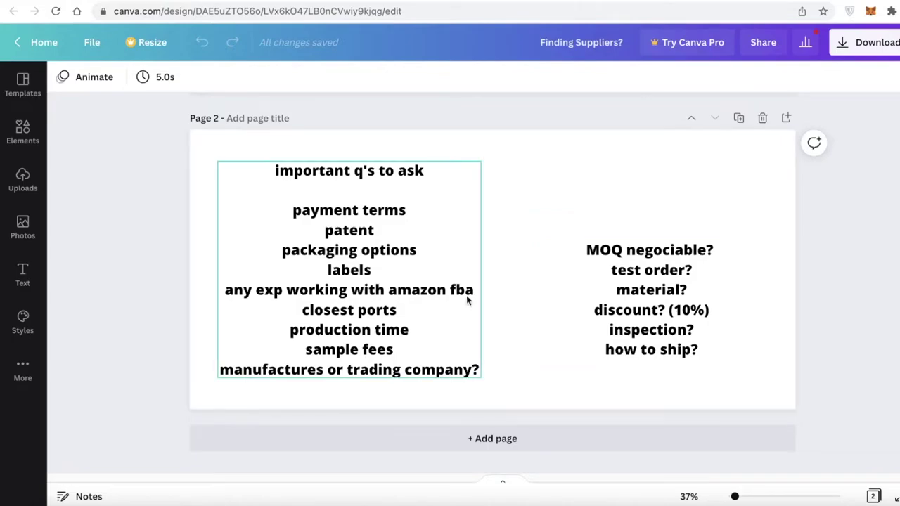
- Highlight the supplier questions from payment terms to Amazon FBA, then return to Alibaba
click(394, 291)
drag(447, 294, 351, 190)
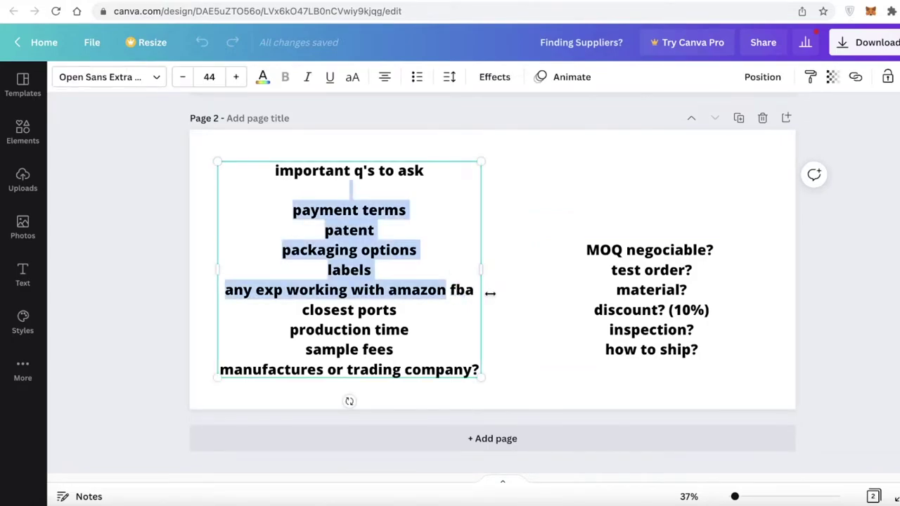
click(527, 218)
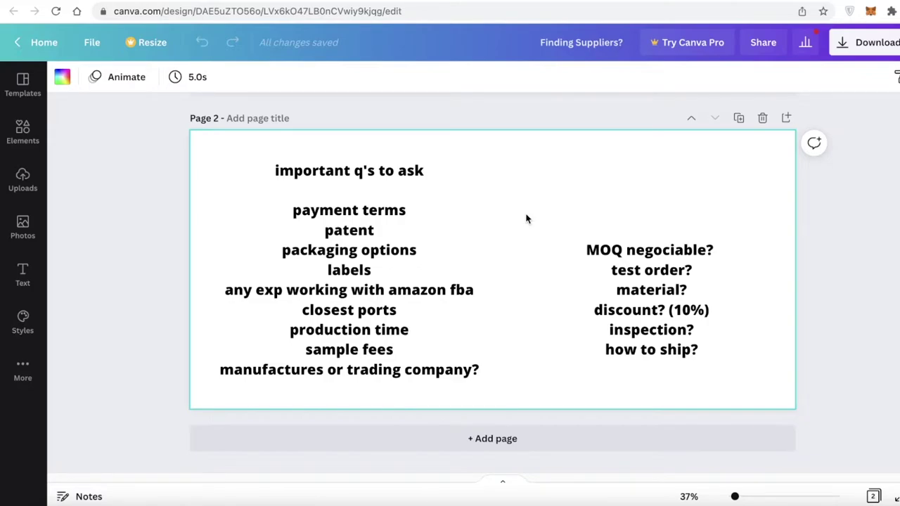
click(634, 2)
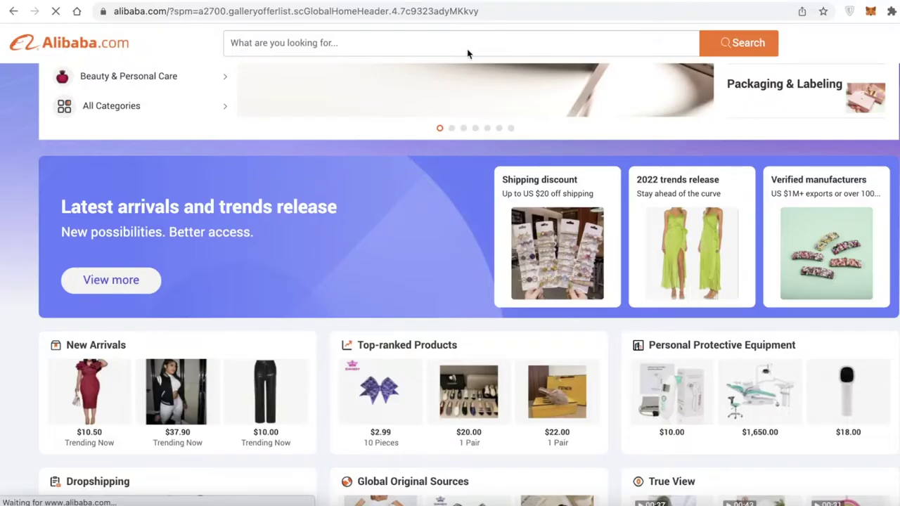
- Scroll down through the Alibaba.com homepage sections
scroll(463, 338, down, 10)
scroll(549, 76, down, 15)
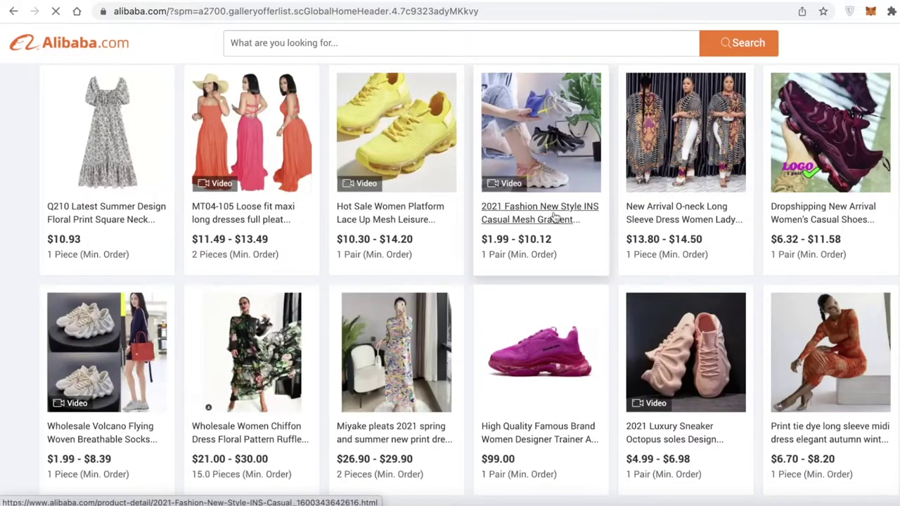
scroll(663, 241, down, 3)
scroll(661, 238, down, 5)
scroll(660, 235, up, 8)
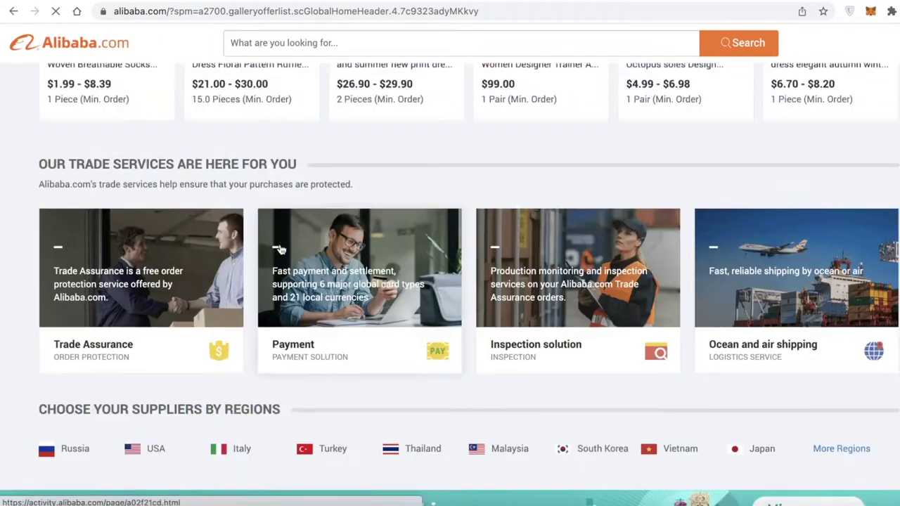
scroll(374, 311, down, 5)
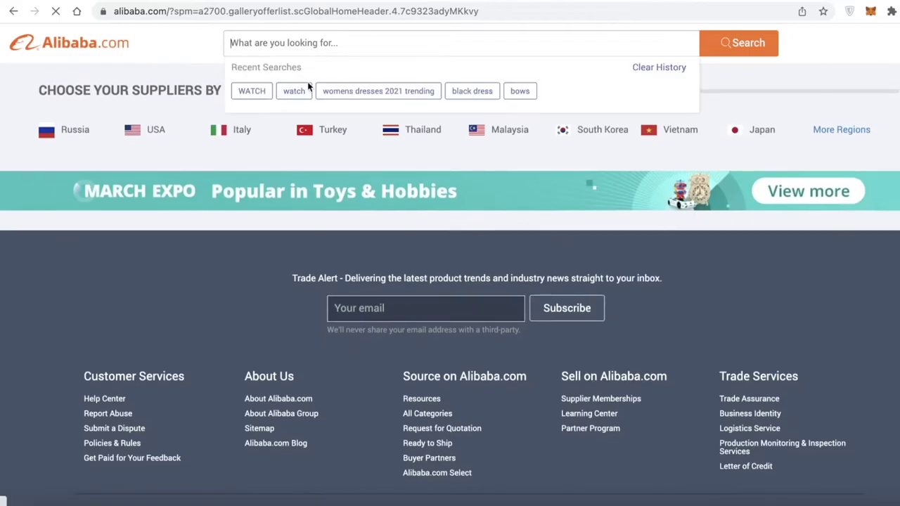
- Rerun the recent 'watch' search and open one of the watch listings
click(295, 91)
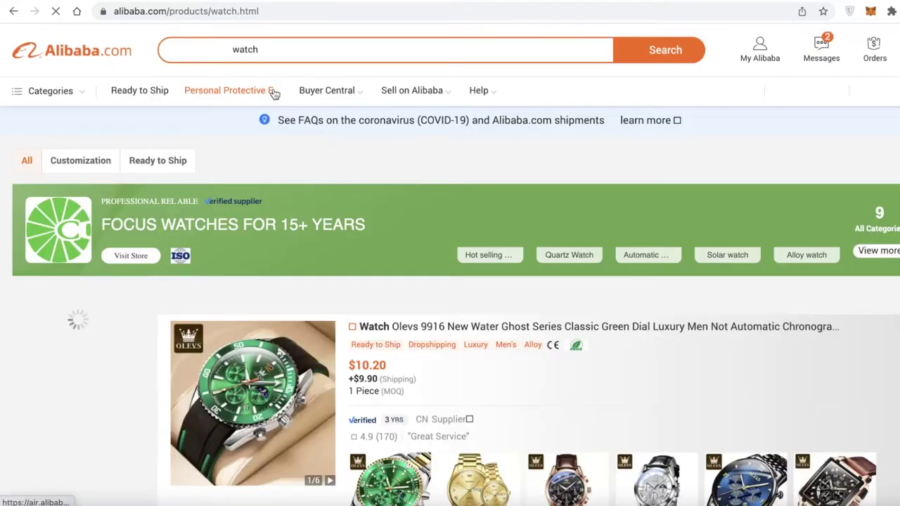
scroll(313, 211, down, 10)
click(466, 96)
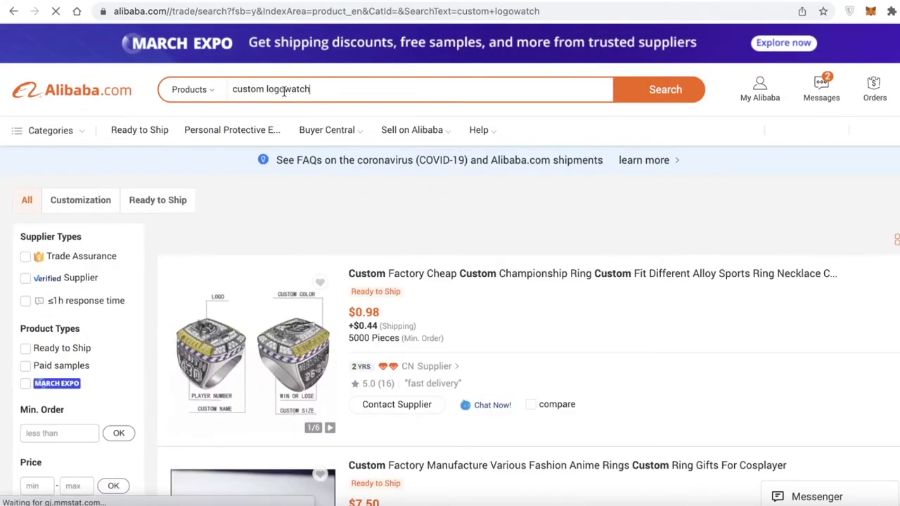
- Rerun the search as 'custom logo watch' and open the BOBO BIRD leather watch listing
click(285, 91)
key(Return)
scroll(488, 363, down, 10)
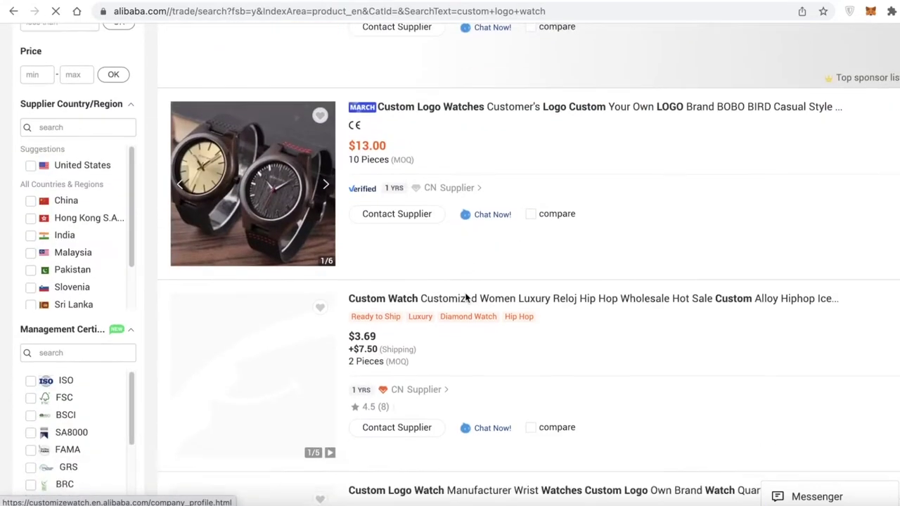
scroll(488, 424, up, 4)
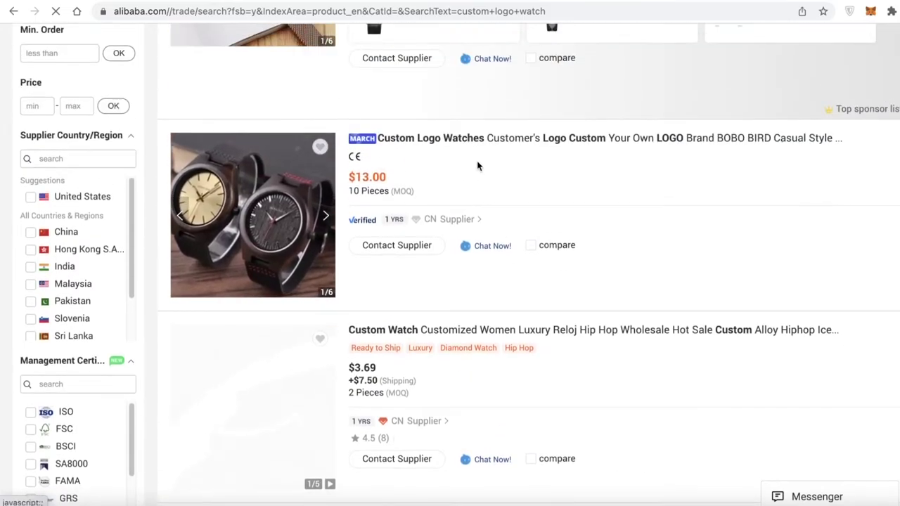
click(492, 141)
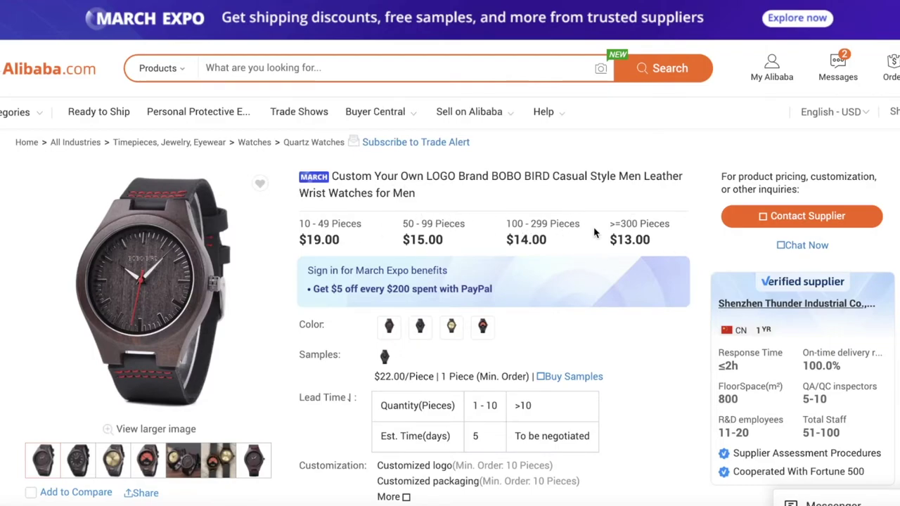
- Review the BOBO BIRD $19.00–$13.00 price tiers and expand all customization options, including logo from 10 pieces
scroll(595, 231, down, 2)
scroll(647, 282, down, 2)
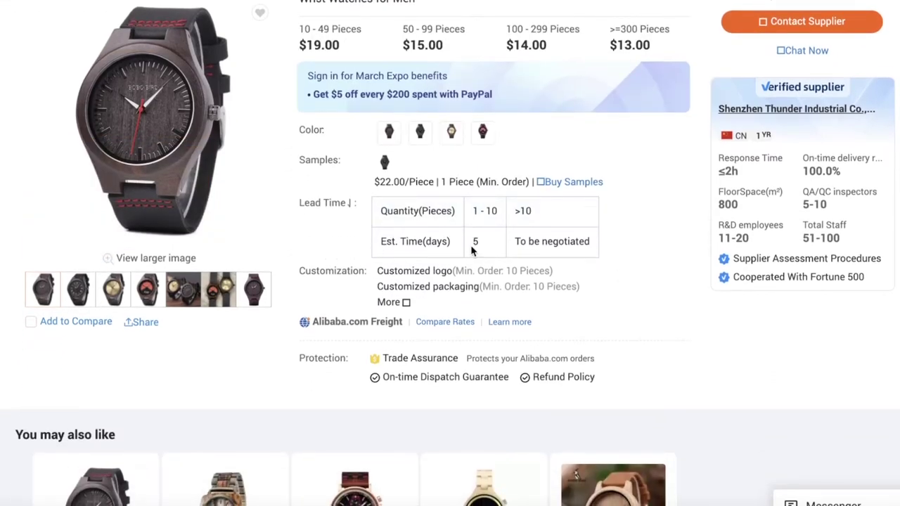
scroll(471, 240, down, 1)
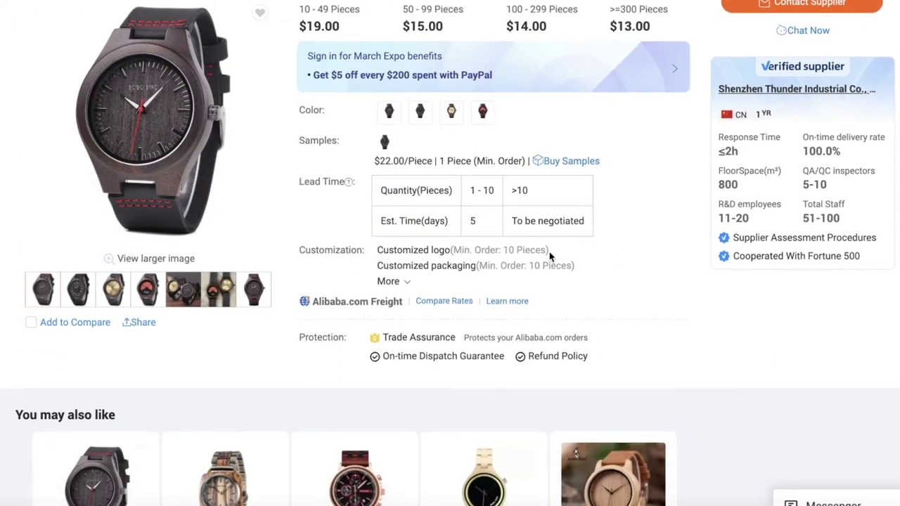
click(413, 282)
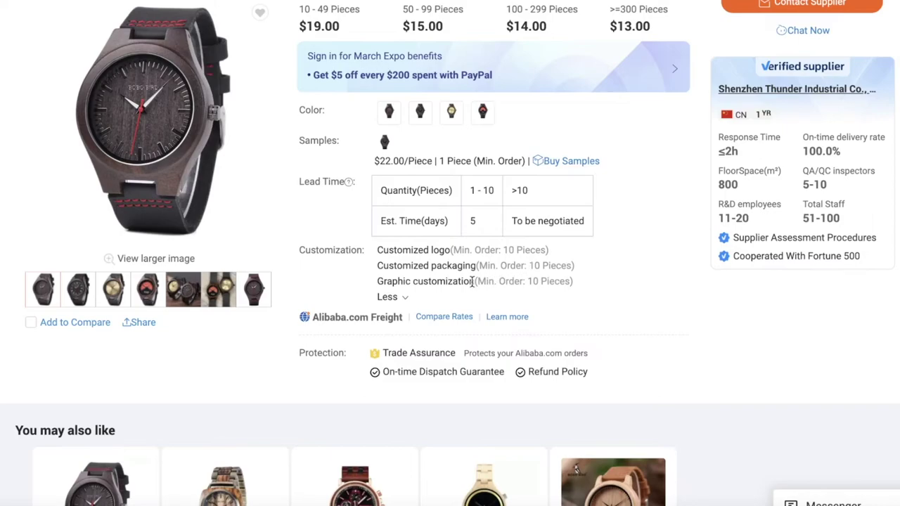
drag(478, 281, 579, 287)
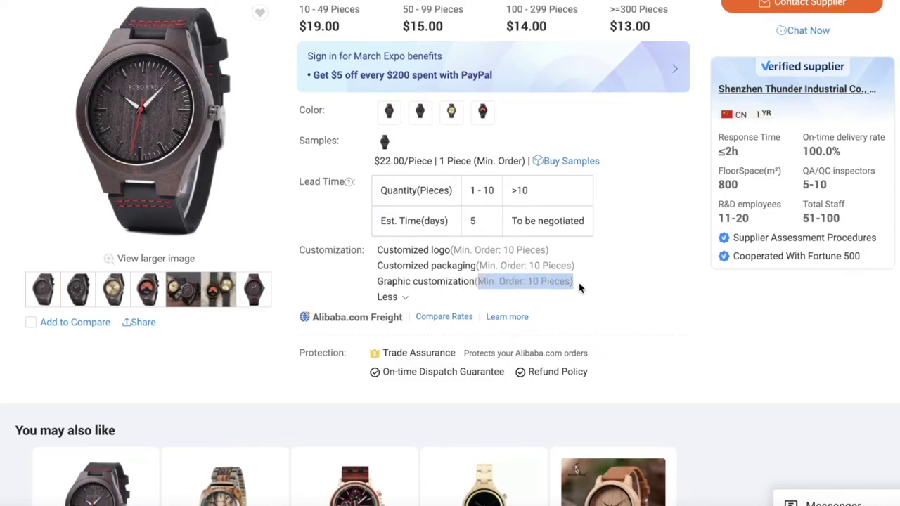
scroll(211, 141, down, 2)
scroll(215, 224, up, 4)
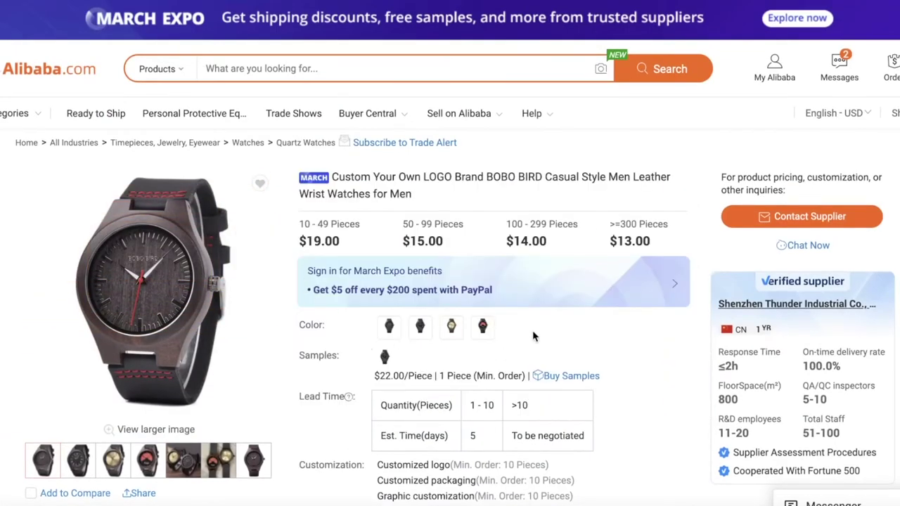
scroll(288, 281, down, 5)
scroll(254, 236, up, 2)
scroll(412, 217, up, 3)
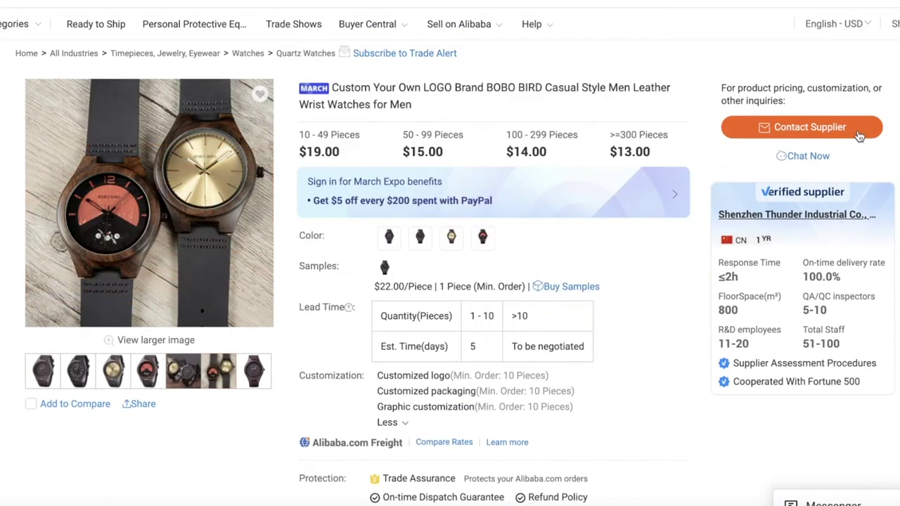
- Open the BOBO BIRD supplier's Send Inquiry form with the signed-in account, then go back to results
click(774, 131)
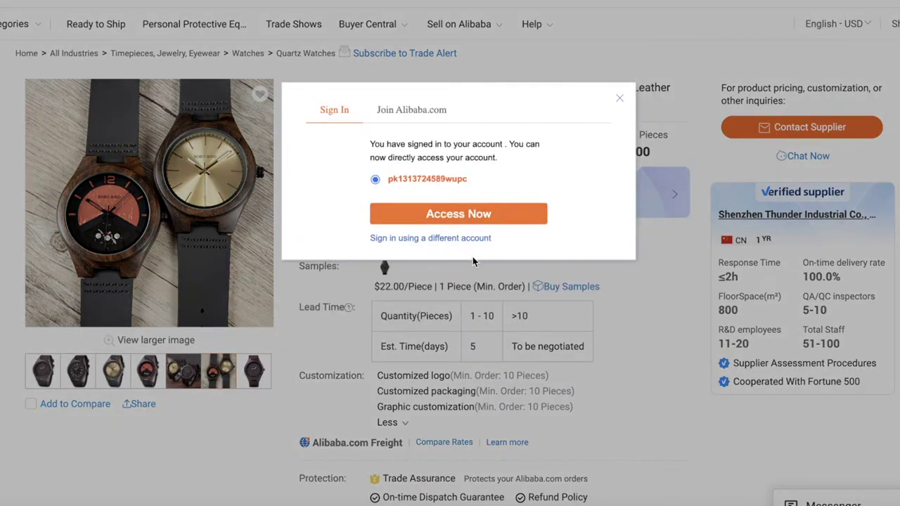
click(442, 181)
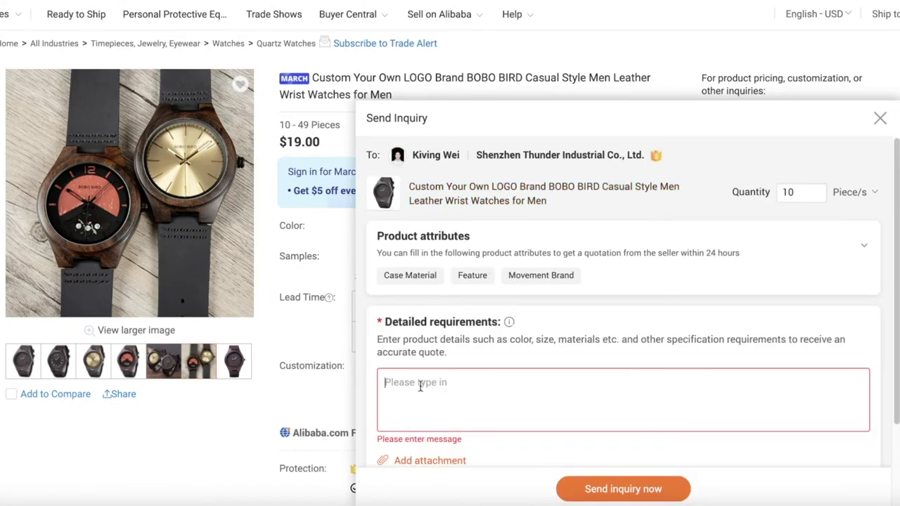
scroll(496, 331, down, 3)
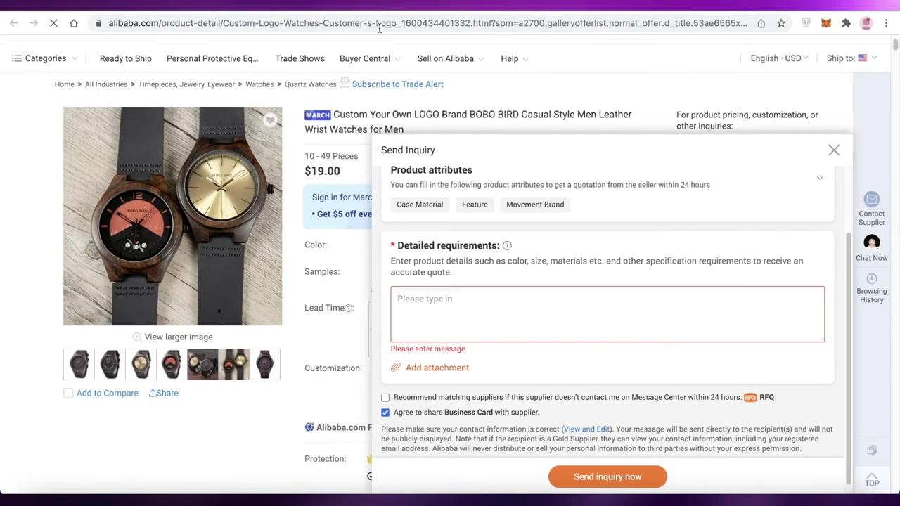
key(alt+Left)
- Open the women luxury Reloj Hip hop diamond watch listing and check its $4.50–$3.69 price tiers
scroll(585, 203, down, 8)
scroll(585, 203, up, 4)
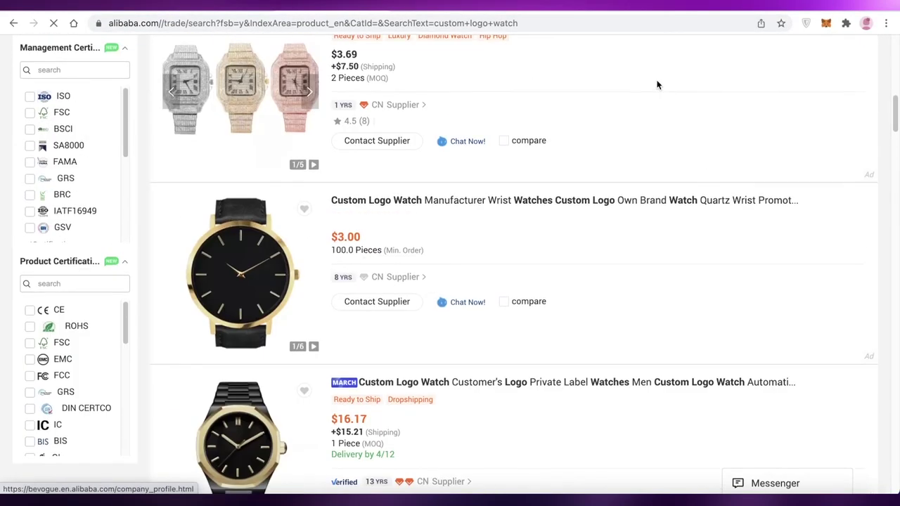
click(537, 75)
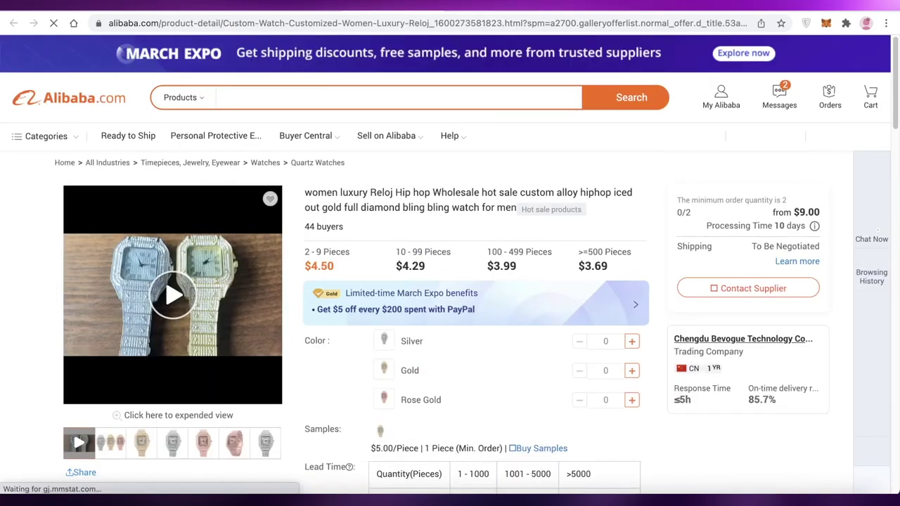
scroll(454, 175, down, 2)
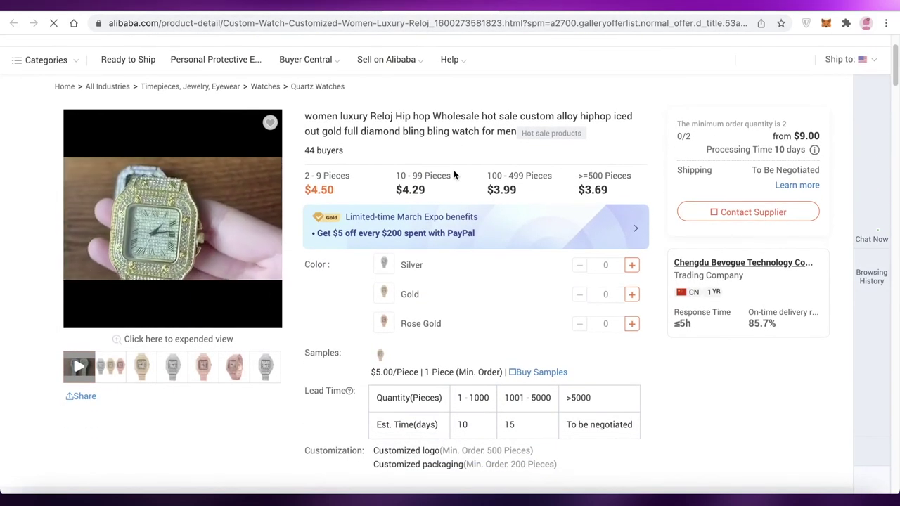
scroll(454, 173, down, 3)
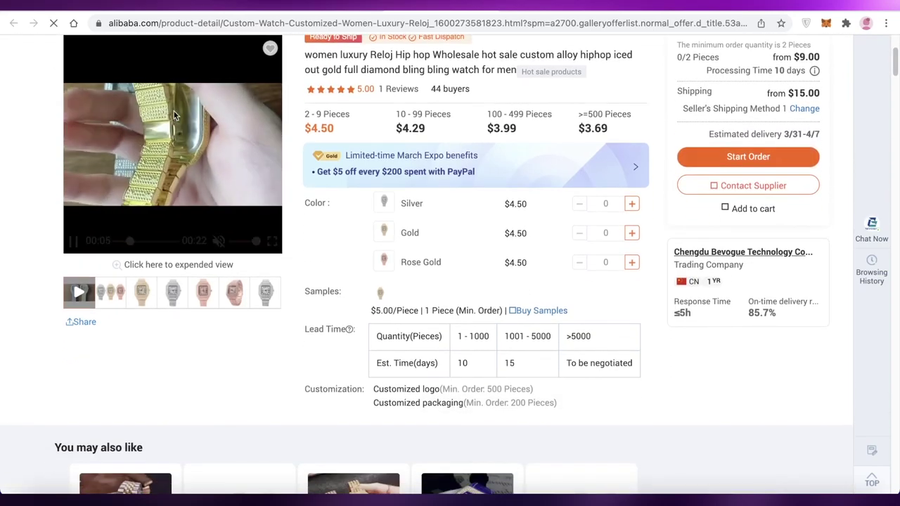